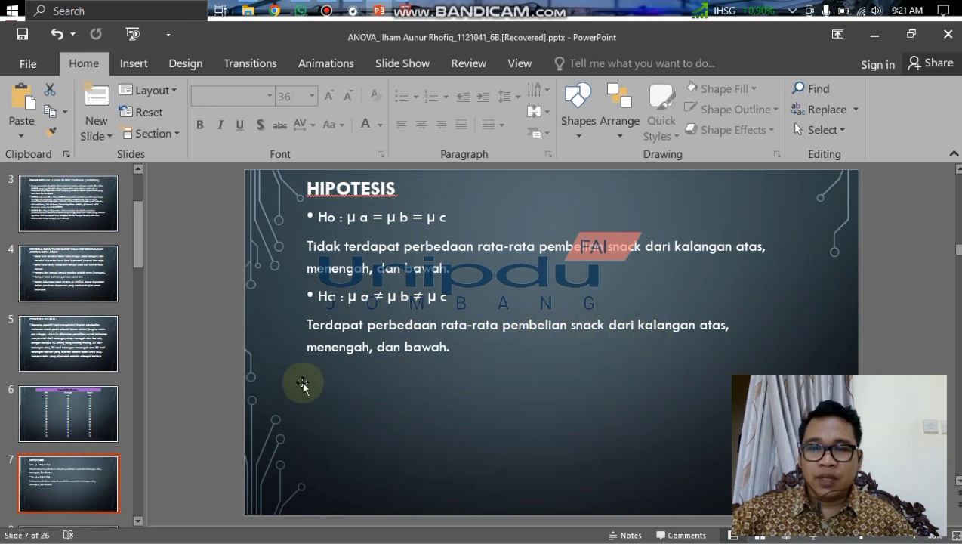
- Display slide 8 of the presentation, the one on entering data into SPSS
{"action": "scroll", "coordinate": [85, 477], "scroll_direction": "down", "scroll_amount": 1}
{"action": "scroll", "coordinate": [86, 476], "scroll_direction": "down", "scroll_amount": 3}
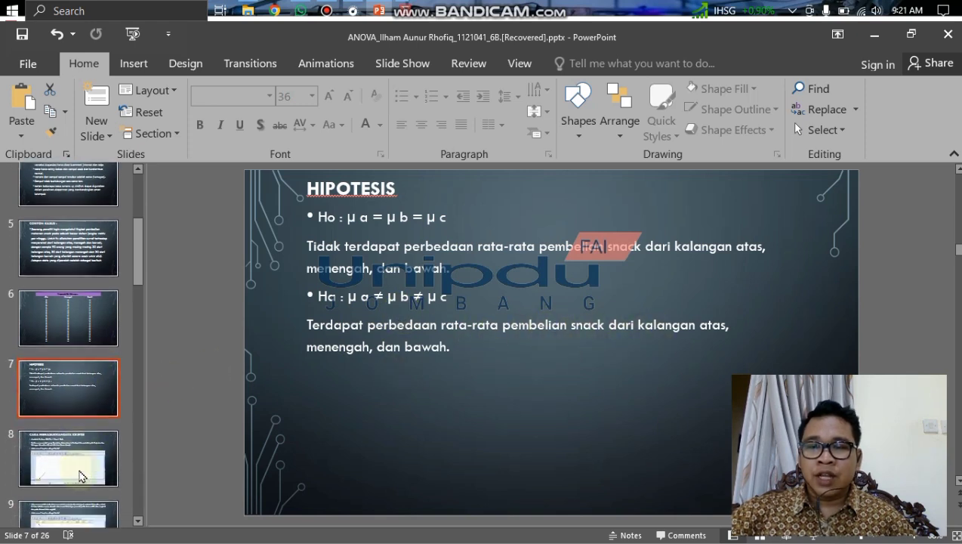
{"action": "left_click", "coordinate": [81, 473]}
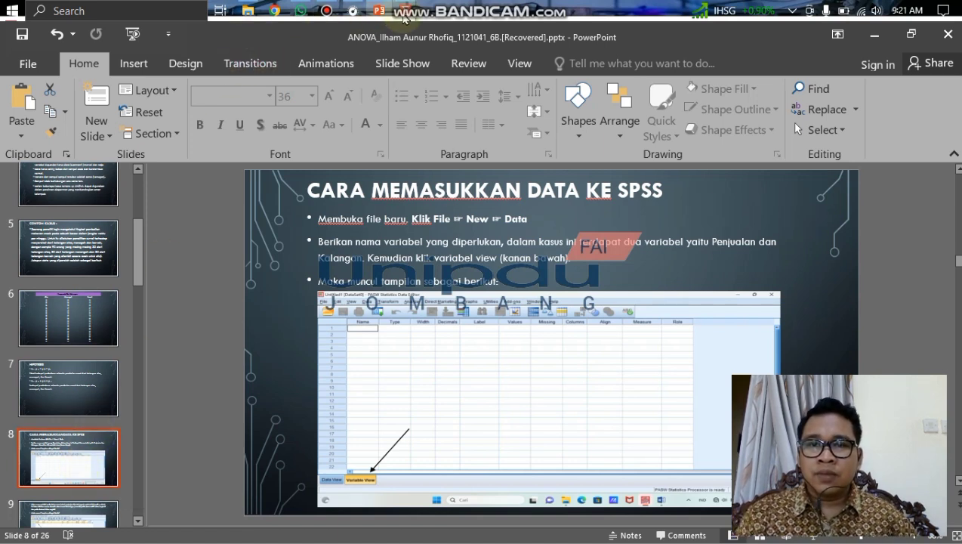
- Switch to the PASW Statistics Data Editor window that holds the penjualan and kalangan data
{"action": "mouse_move", "coordinate": [404, 17]}
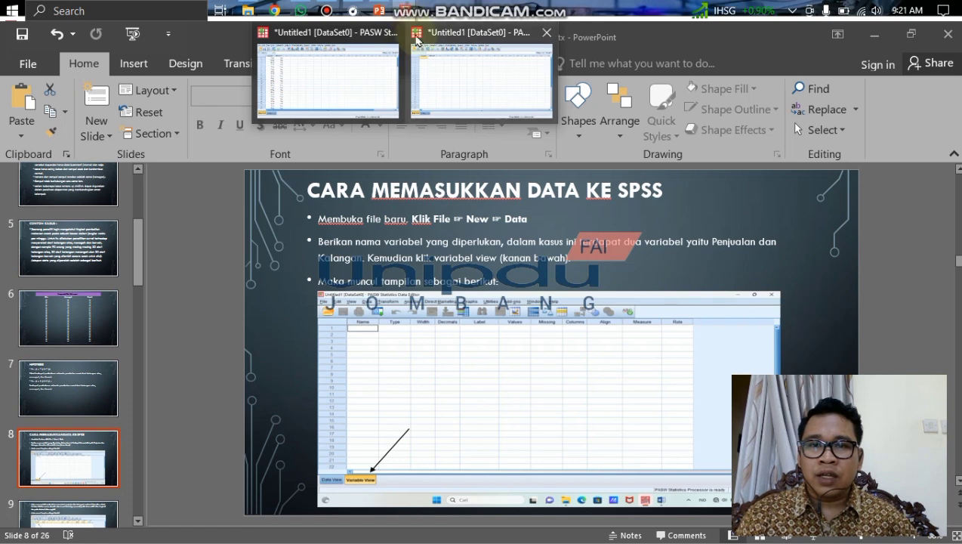
{"action": "left_click", "coordinate": [418, 43]}
{"action": "left_click", "coordinate": [363, 115]}
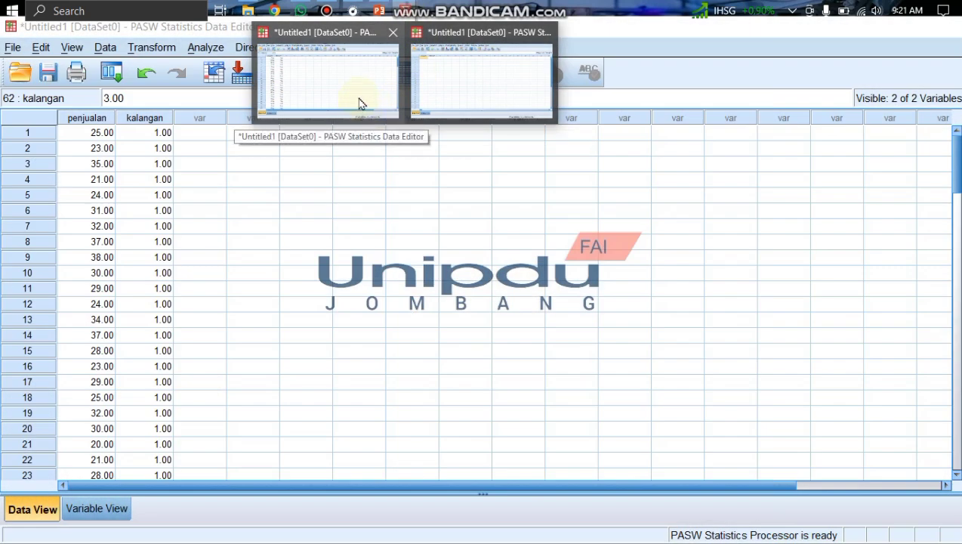
{"action": "left_click", "coordinate": [381, 88]}
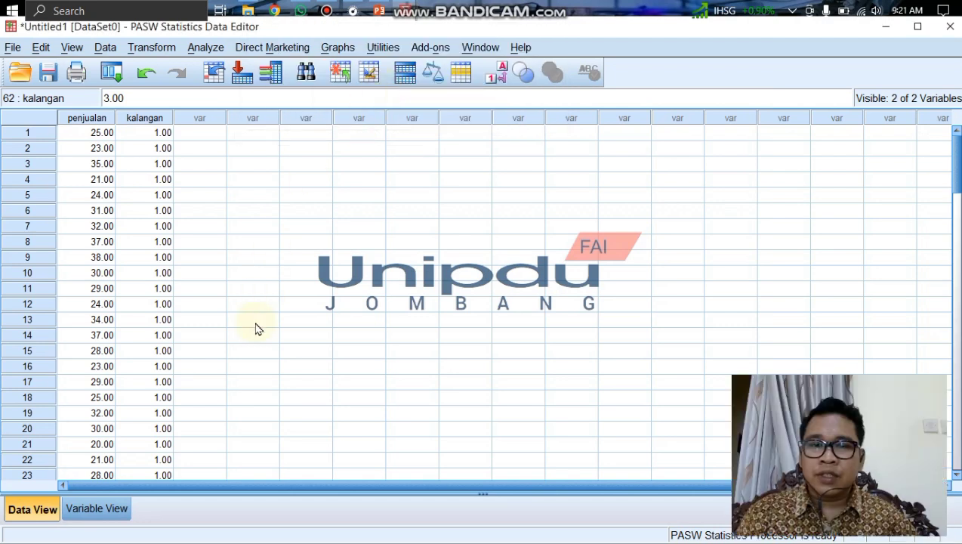
- Review the variable definitions and the value labels of kalangan, and accept the labels as they are
{"action": "left_click", "coordinate": [104, 516]}
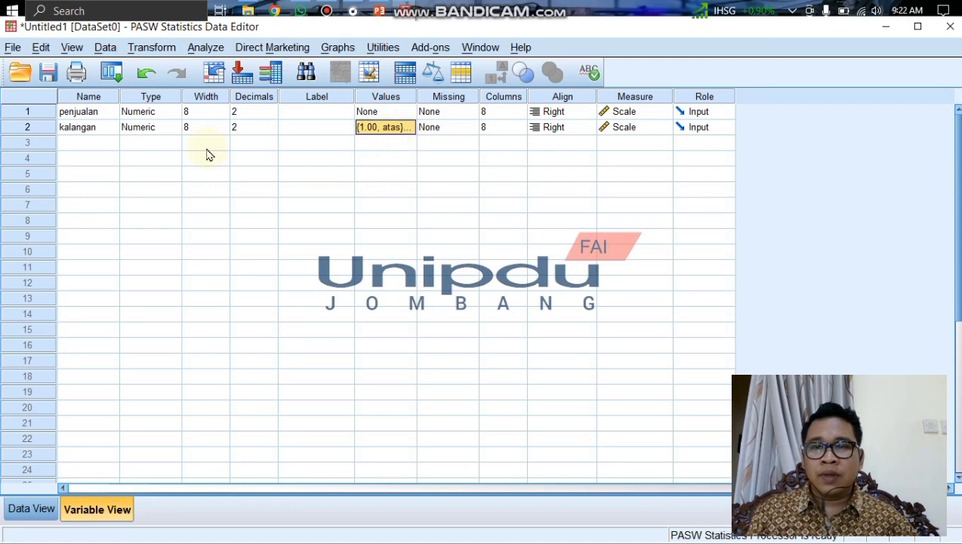
{"action": "left_click", "coordinate": [407, 131]}
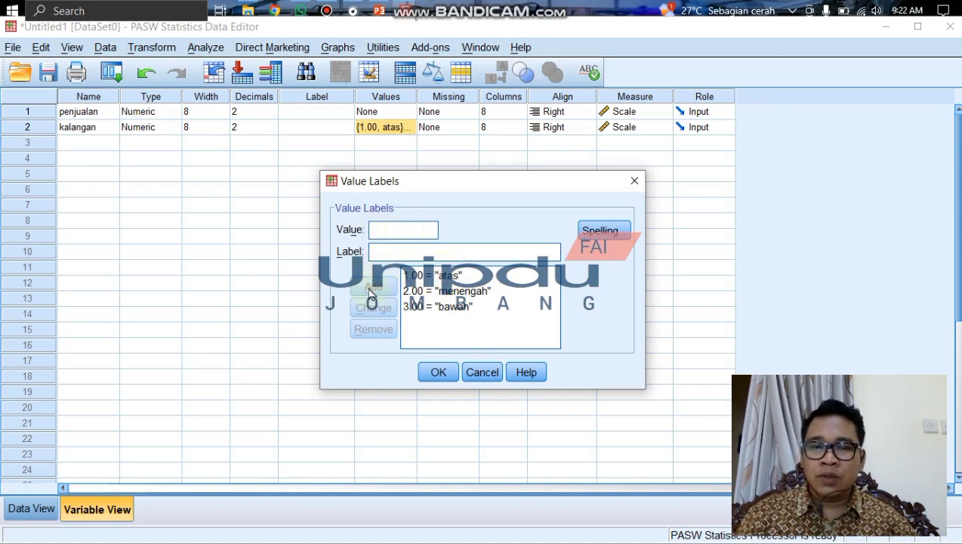
{"action": "left_click", "coordinate": [370, 234]}
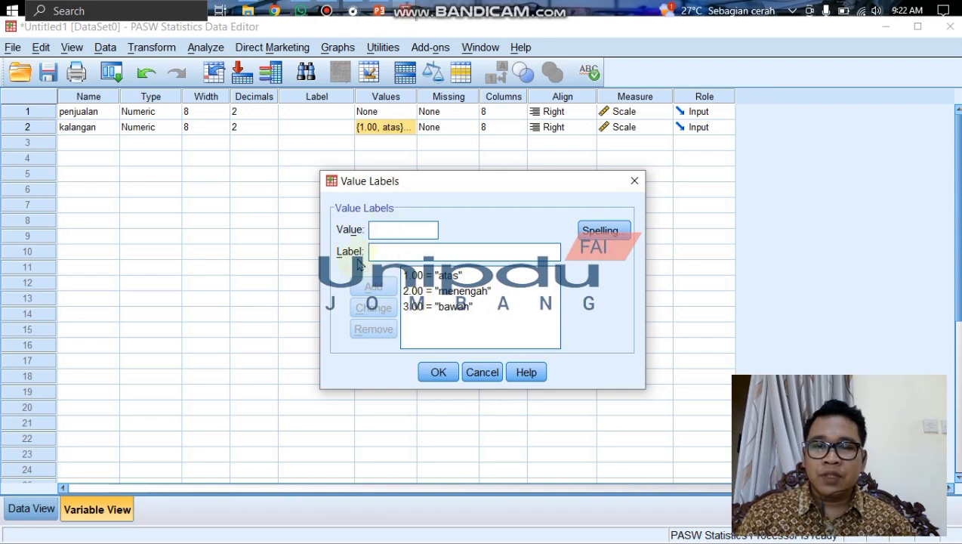
{"action": "left_click", "coordinate": [445, 314]}
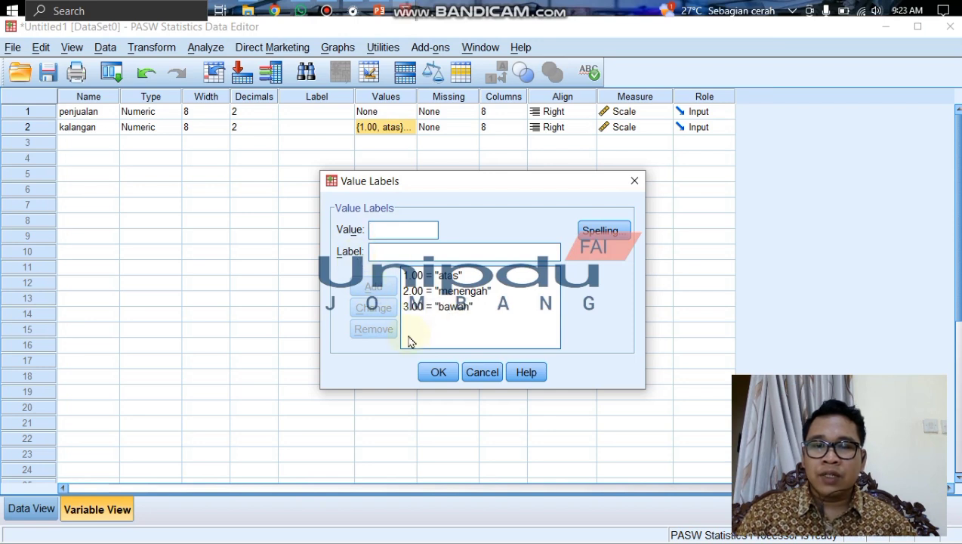
{"action": "left_click", "coordinate": [440, 374]}
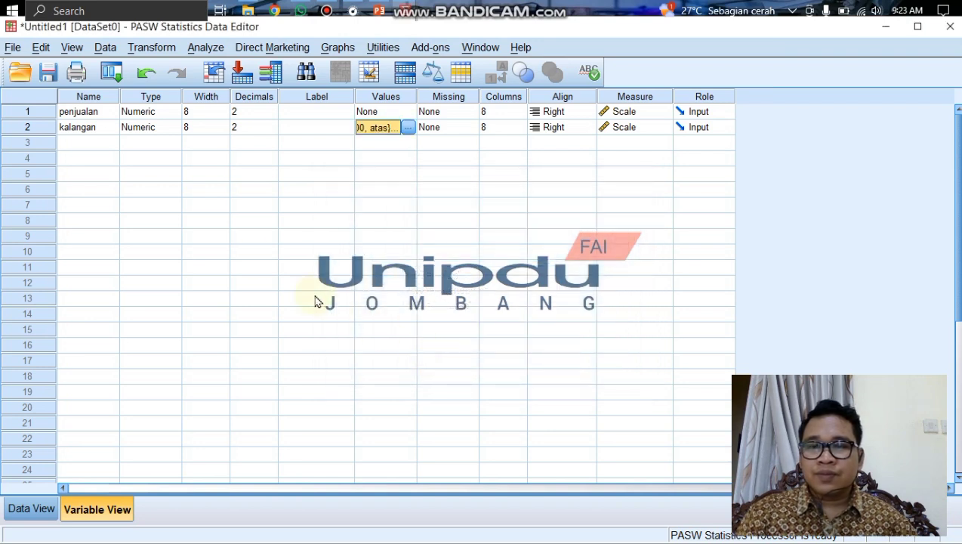
- Examine the penjualan values and kalangan group codes through all the data rows
{"action": "left_click", "coordinate": [34, 510]}
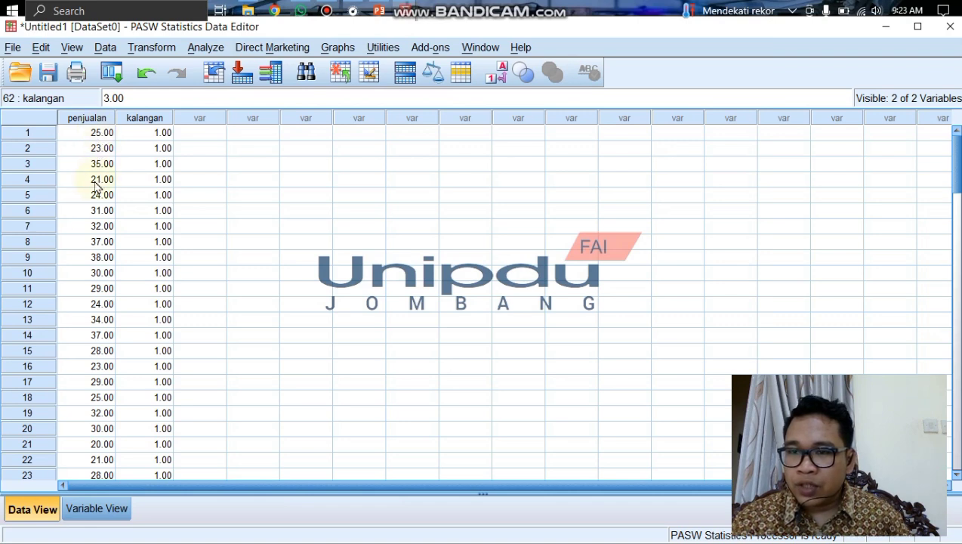
{"action": "scroll", "coordinate": [87, 243], "scroll_direction": "down", "scroll_amount": 2}
{"action": "scroll", "coordinate": [85, 244], "scroll_direction": "down", "scroll_amount": 2}
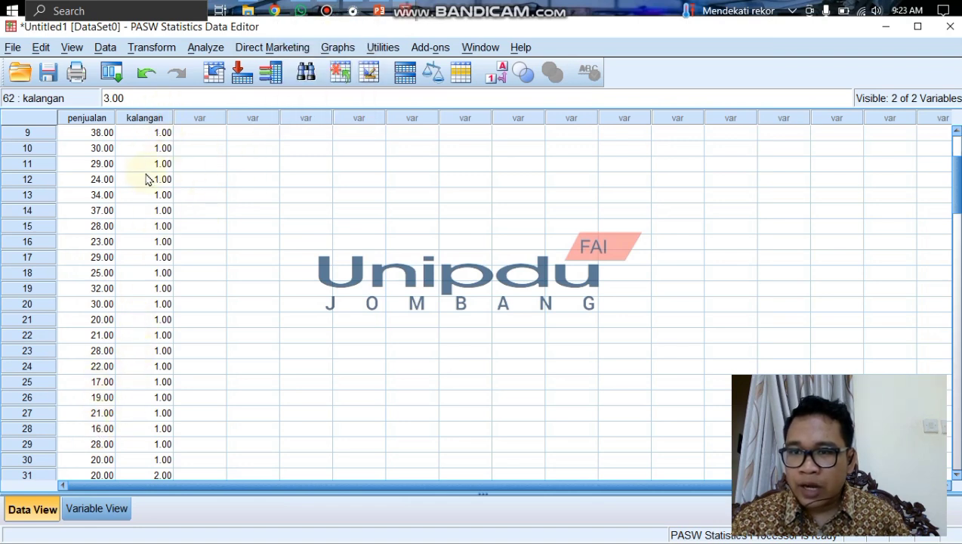
{"action": "scroll", "coordinate": [155, 284], "scroll_direction": "down", "scroll_amount": 2}
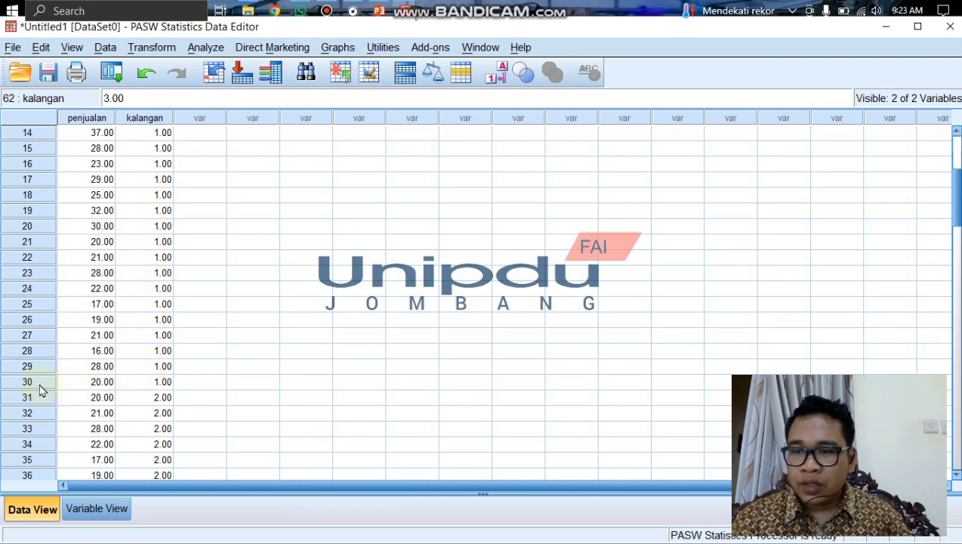
{"action": "scroll", "coordinate": [159, 385], "scroll_direction": "down", "scroll_amount": 3}
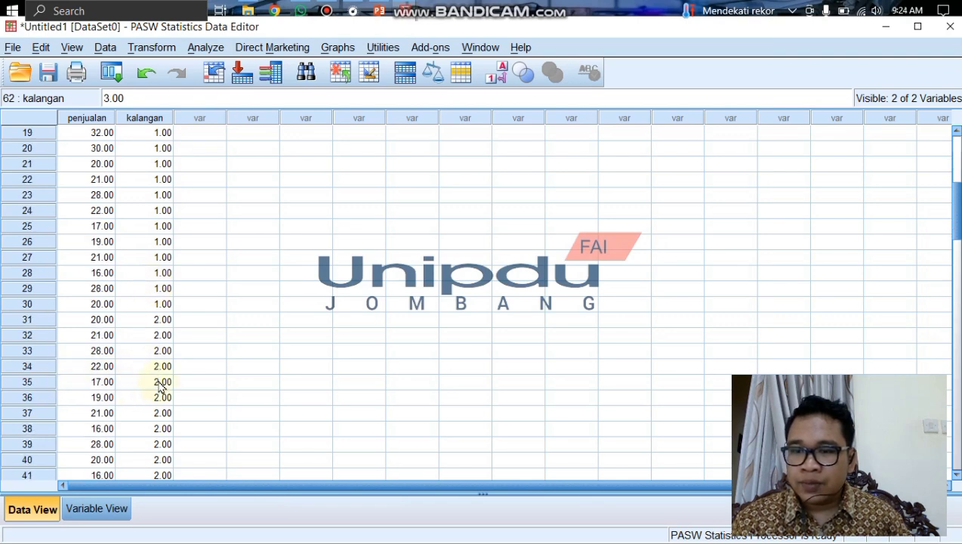
{"action": "scroll", "coordinate": [85, 196], "scroll_direction": "up", "scroll_amount": 1}
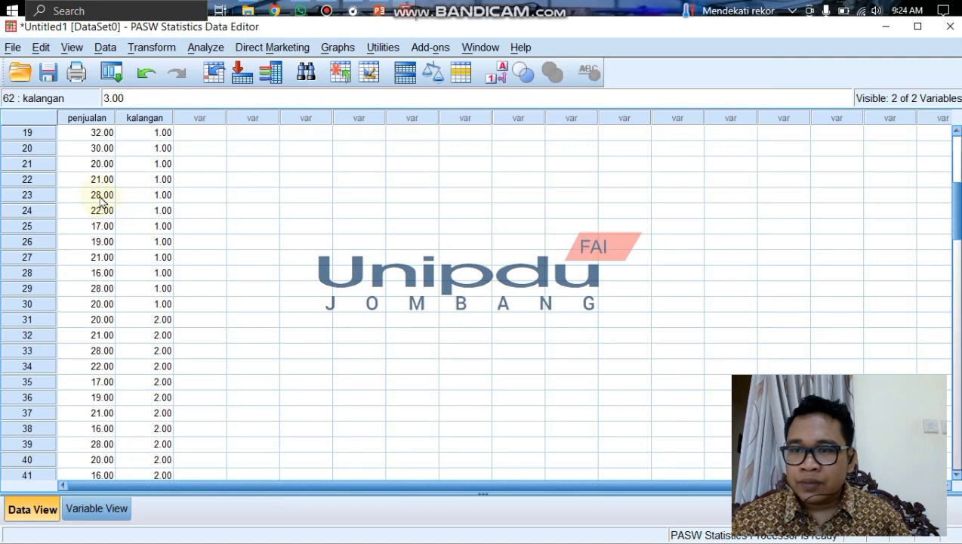
{"action": "scroll", "coordinate": [92, 252], "scroll_direction": "down", "scroll_amount": 3}
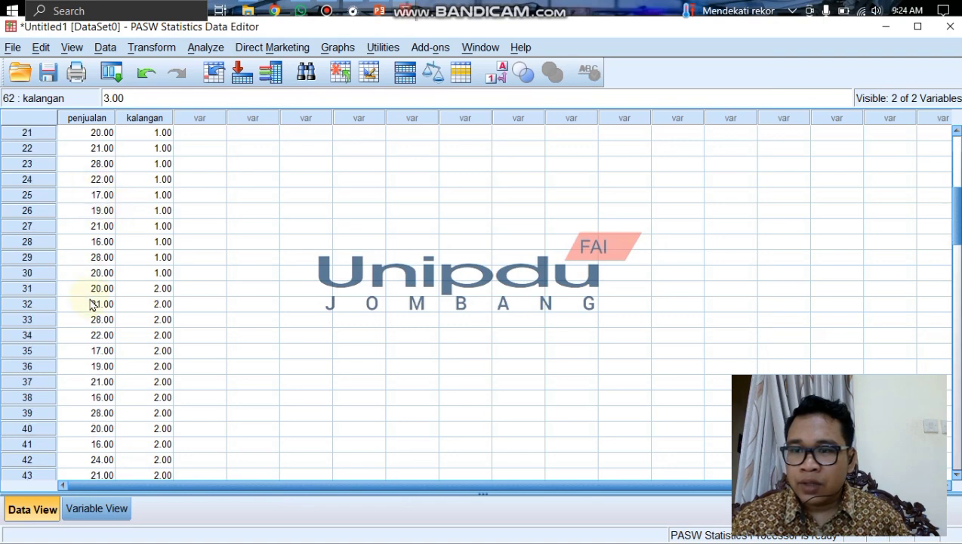
{"action": "scroll", "coordinate": [78, 288], "scroll_direction": "down", "scroll_amount": 7}
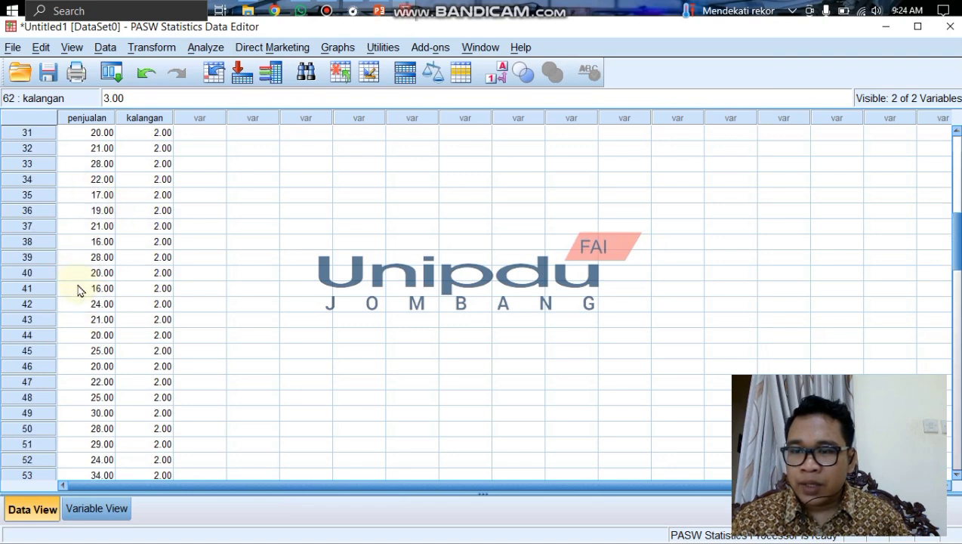
{"action": "scroll", "coordinate": [78, 289], "scroll_direction": "down", "scroll_amount": 1}
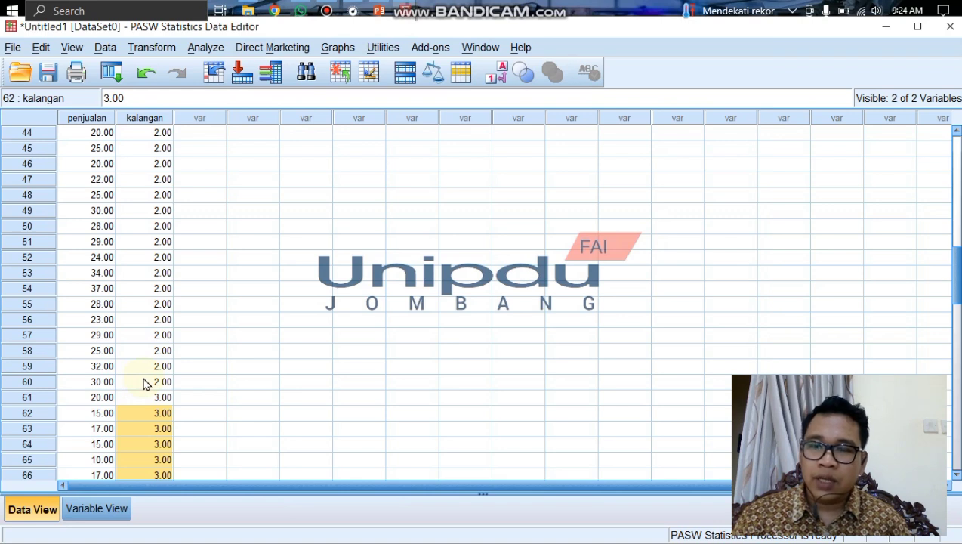
{"action": "scroll", "coordinate": [146, 383], "scroll_direction": "down", "scroll_amount": 3}
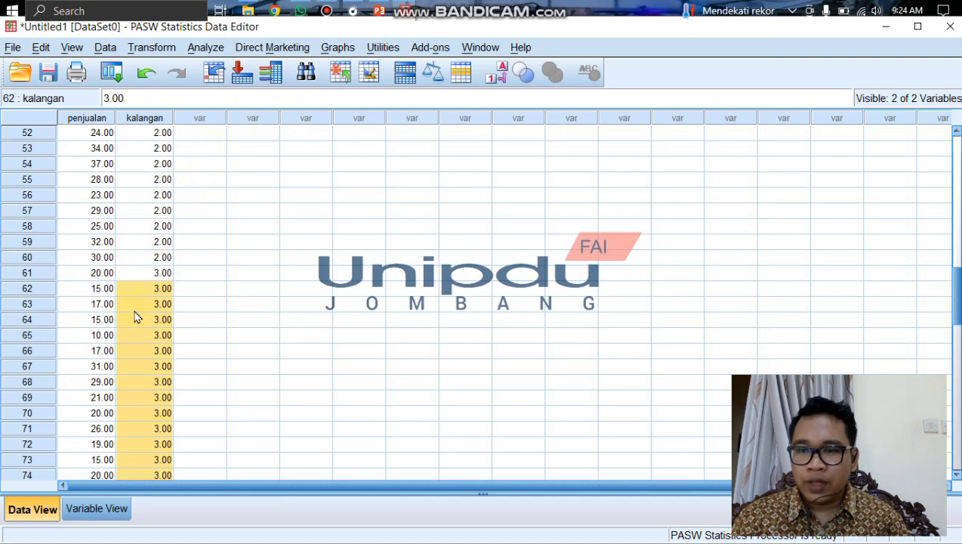
{"action": "scroll", "coordinate": [109, 308], "scroll_direction": "down", "scroll_amount": 2}
{"action": "scroll", "coordinate": [106, 311], "scroll_direction": "down", "scroll_amount": 5}
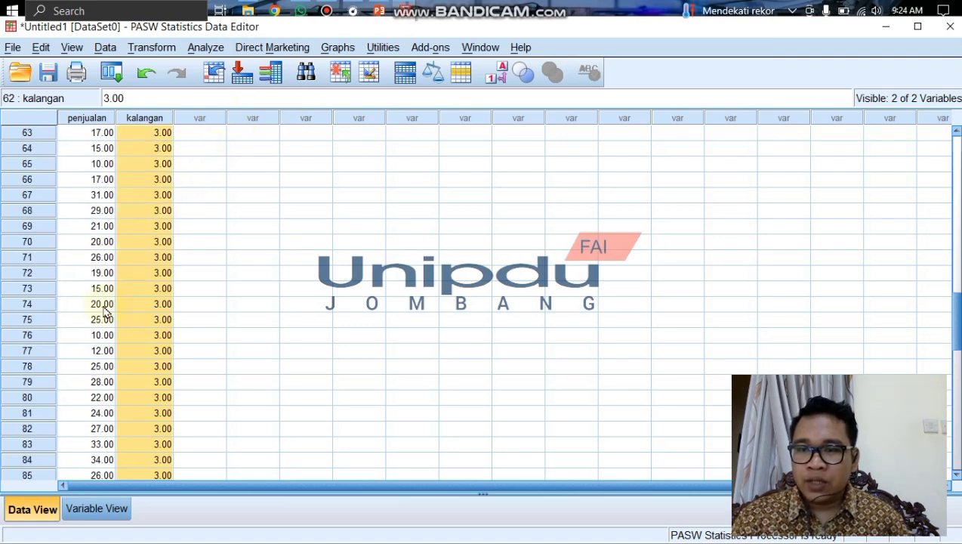
{"action": "scroll", "coordinate": [143, 204], "scroll_direction": "up", "scroll_amount": 2}
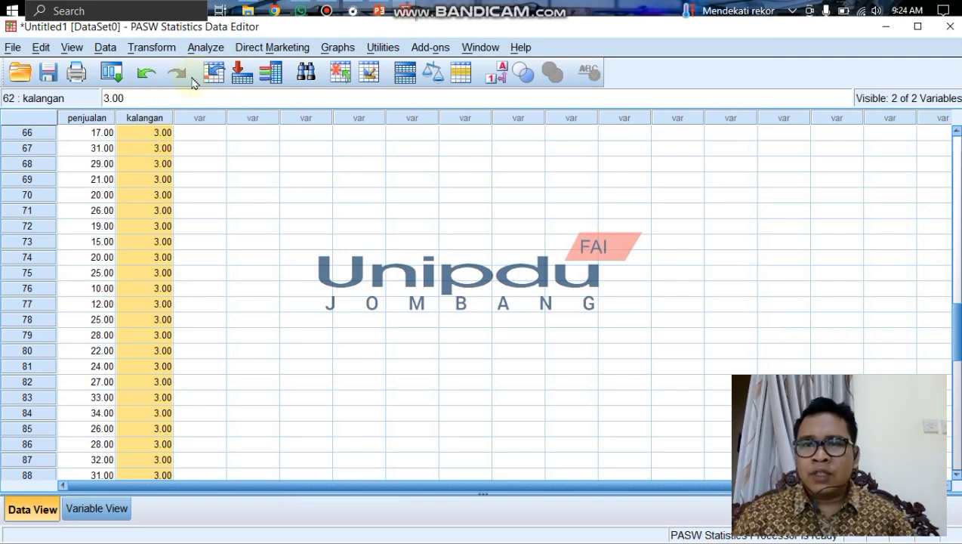
{"action": "scroll", "coordinate": [174, 189], "scroll_direction": "down", "scroll_amount": 2}
{"action": "scroll", "coordinate": [174, 189], "scroll_direction": "up", "scroll_amount": 1}
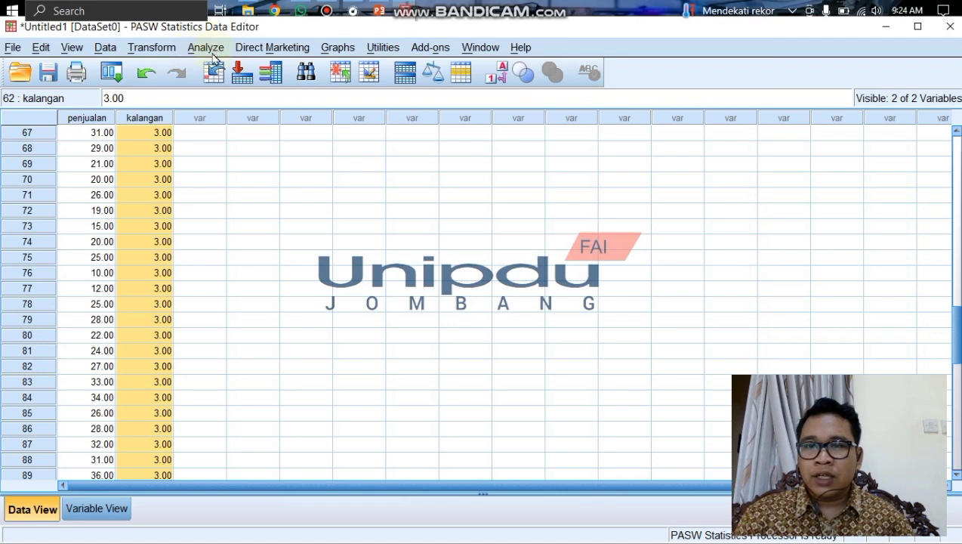
- Open a One-Way ANOVA with penjualan as dependent and kalangan as factor, and accept the LSD post hoc test at significance level 0.05
{"action": "left_click", "coordinate": [214, 49]}
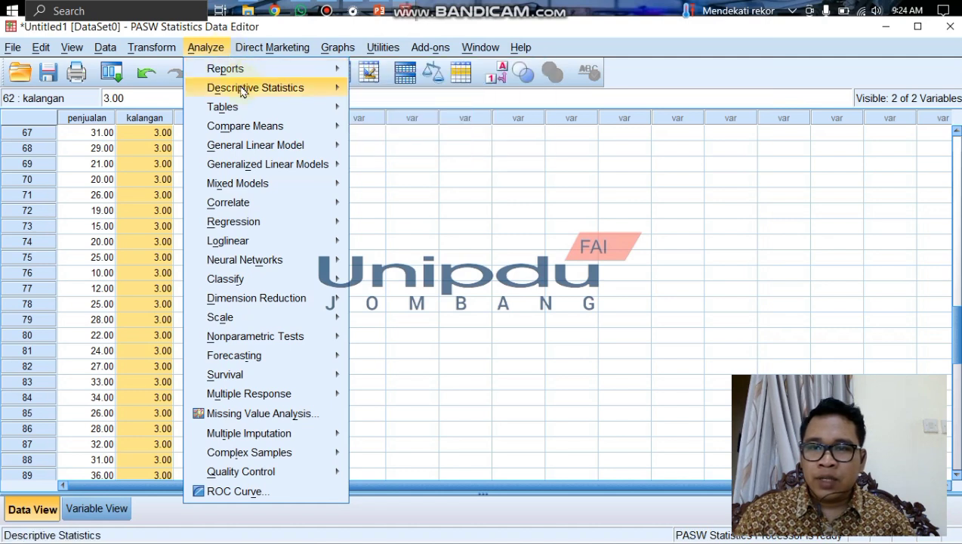
{"action": "mouse_move", "coordinate": [250, 113]}
{"action": "mouse_move", "coordinate": [264, 151]}
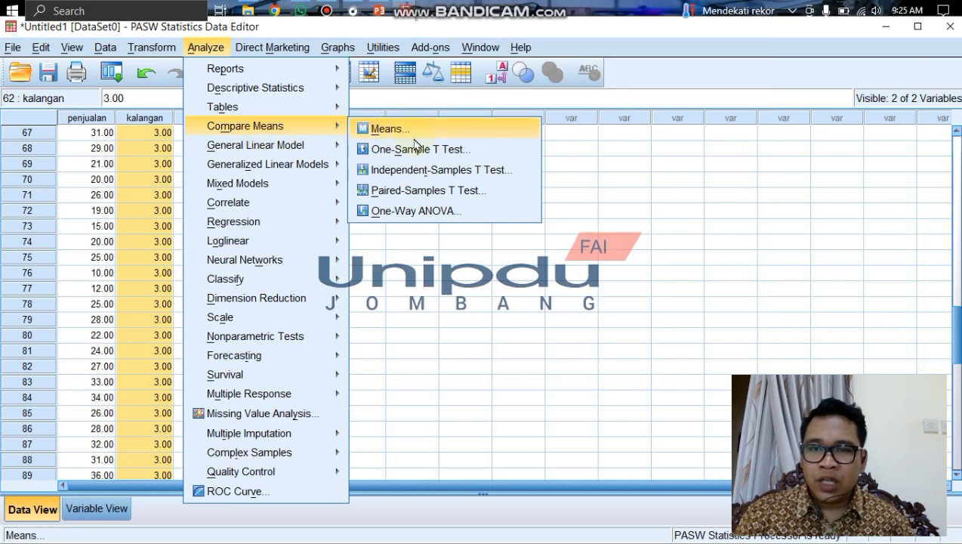
{"action": "left_click", "coordinate": [428, 219]}
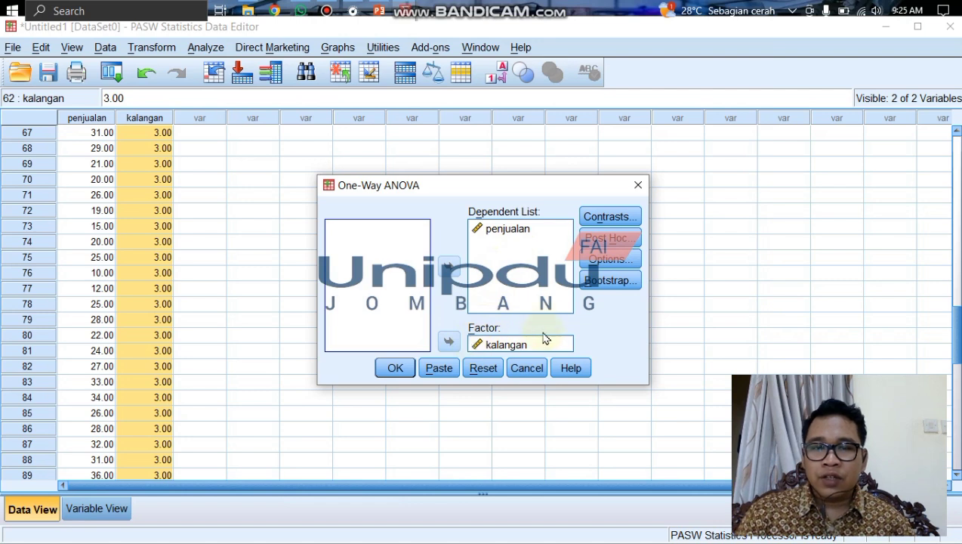
{"action": "left_click", "coordinate": [622, 243]}
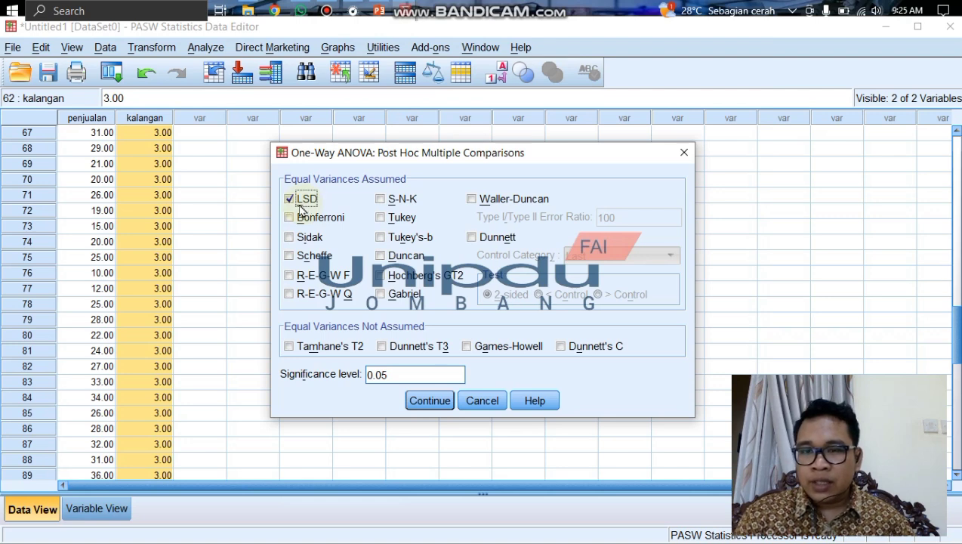
{"action": "left_click", "coordinate": [430, 401]}
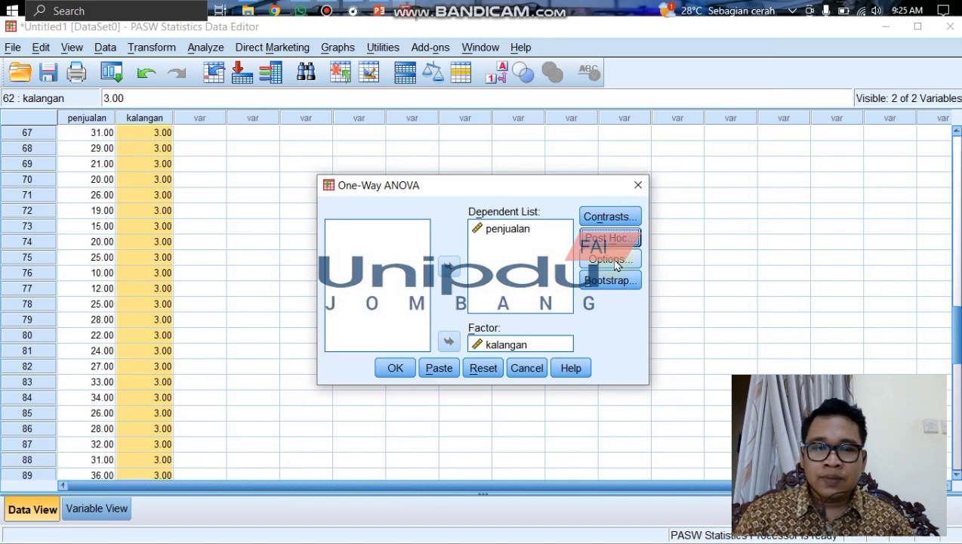
- Accept the Descriptive and Homogeneity of variance test options and run the One-Way ANOVA
{"action": "left_click", "coordinate": [615, 261]}
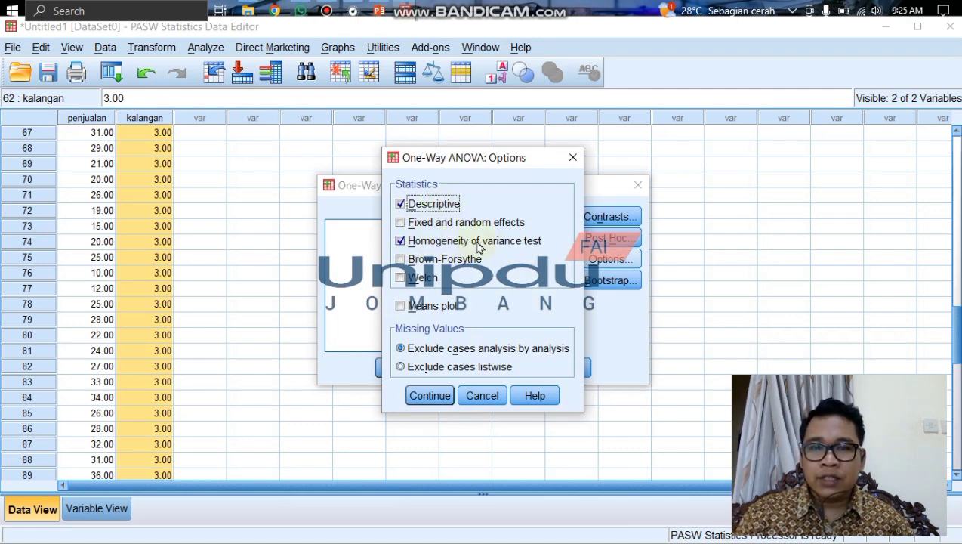
{"action": "left_click", "coordinate": [430, 397]}
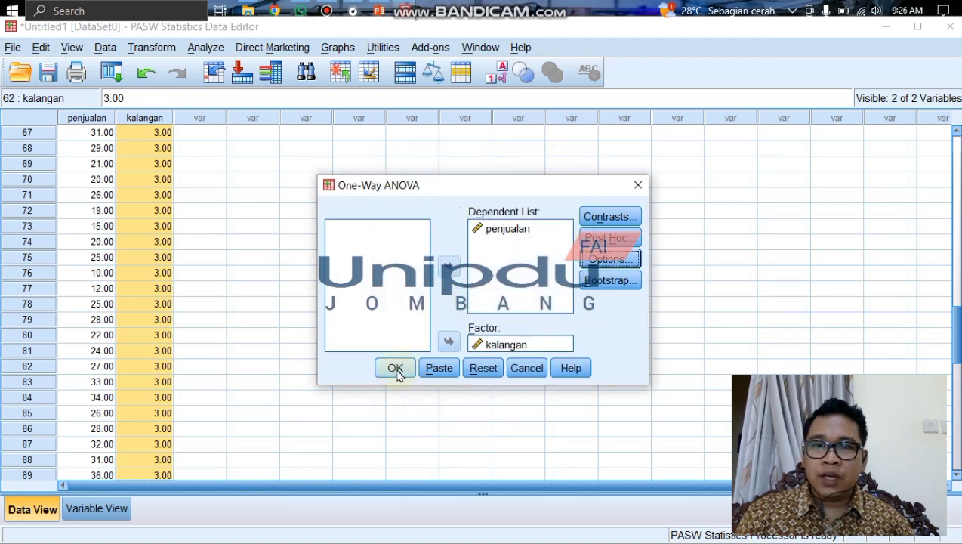
{"action": "left_click", "coordinate": [396, 371]}
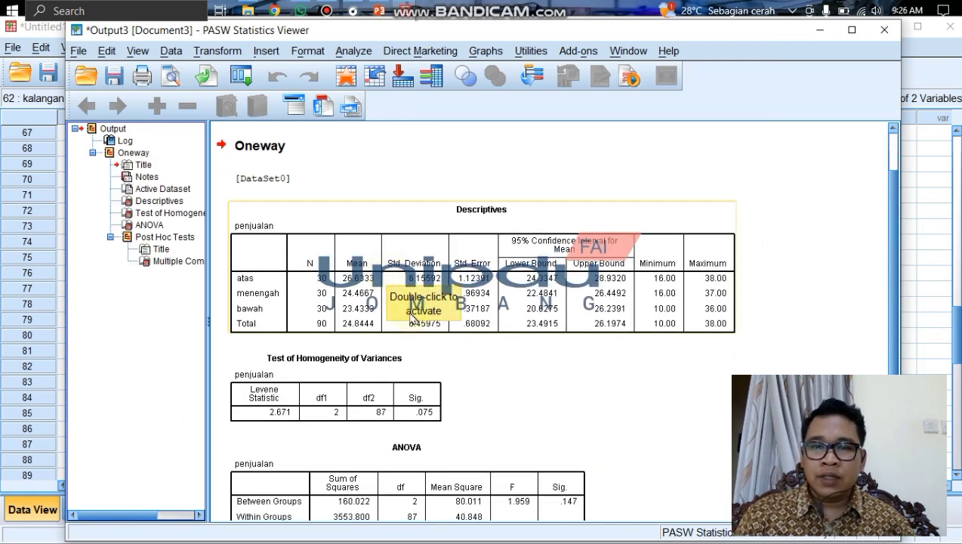
- Examine the Descriptives, Test of Homogeneity of Variances, ANOVA and Post Hoc Tests results in the output
{"action": "scroll", "coordinate": [560, 365], "scroll_direction": "down", "scroll_amount": 2}
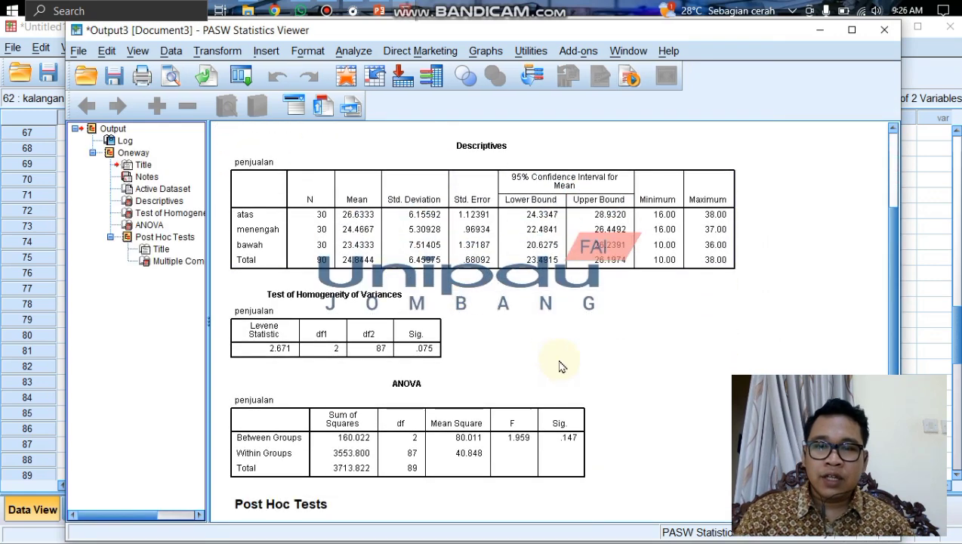
{"action": "scroll", "coordinate": [559, 365], "scroll_direction": "down", "scroll_amount": 6}
{"action": "scroll", "coordinate": [559, 366], "scroll_direction": "up", "scroll_amount": 6}
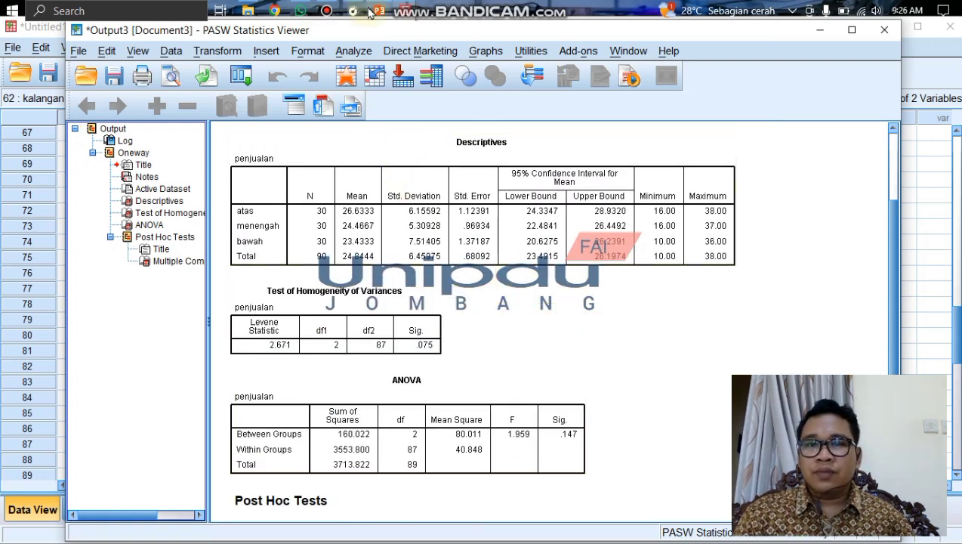
- Switch to the ANOVA presentation in PowerPoint and look through its slides for the SPSS output section
{"action": "mouse_move", "coordinate": [354, 14]}
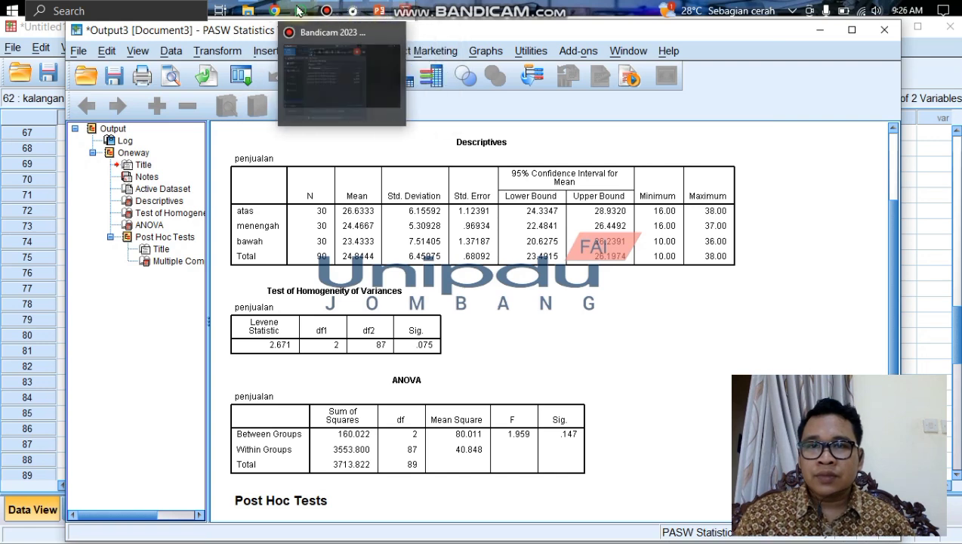
{"action": "left_click", "coordinate": [375, 13]}
{"action": "scroll", "coordinate": [121, 346], "scroll_direction": "down", "scroll_amount": 1}
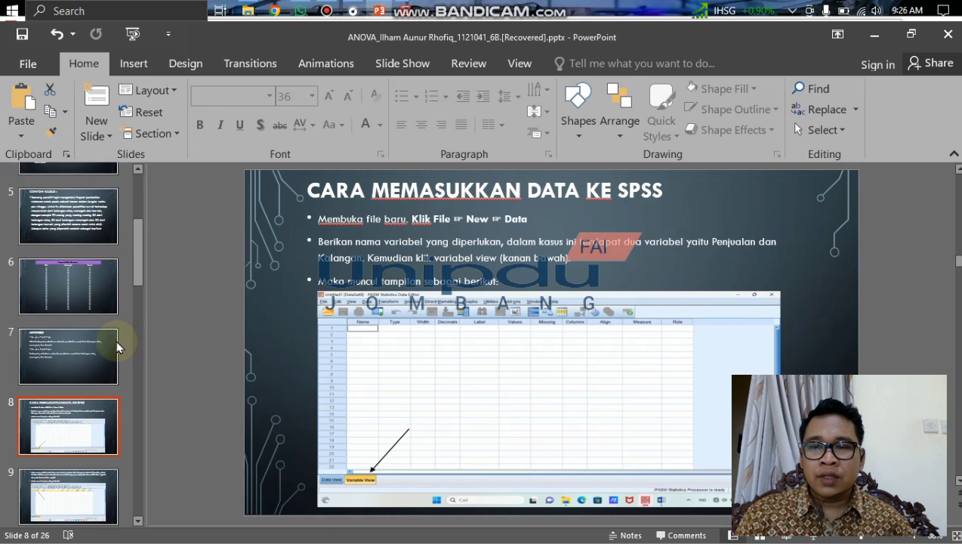
{"action": "scroll", "coordinate": [137, 276], "scroll_direction": "down", "scroll_amount": 3}
{"action": "left_click_drag", "start_coordinate": [137, 272], "coordinate": [146, 359]}
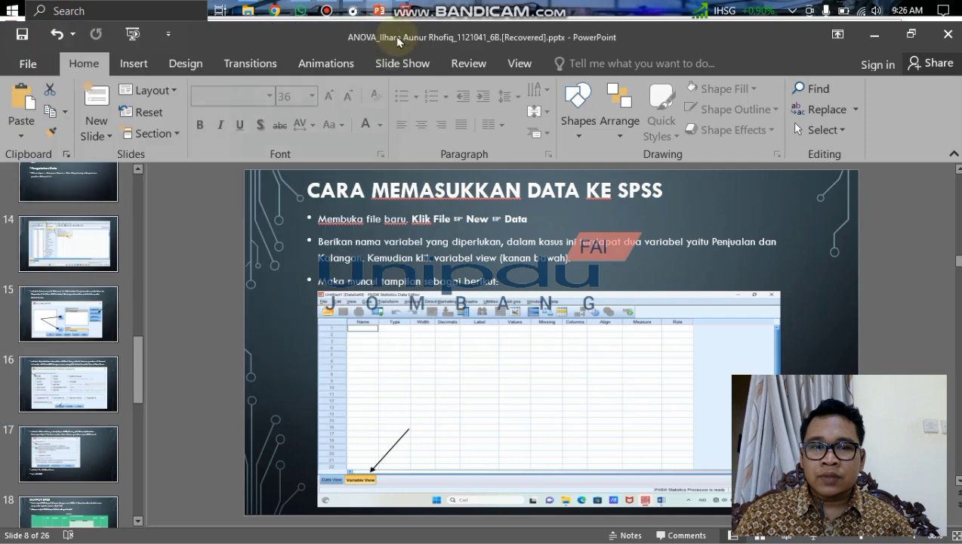
{"action": "key", "text": "Down"}
{"action": "key", "text": "Down"}
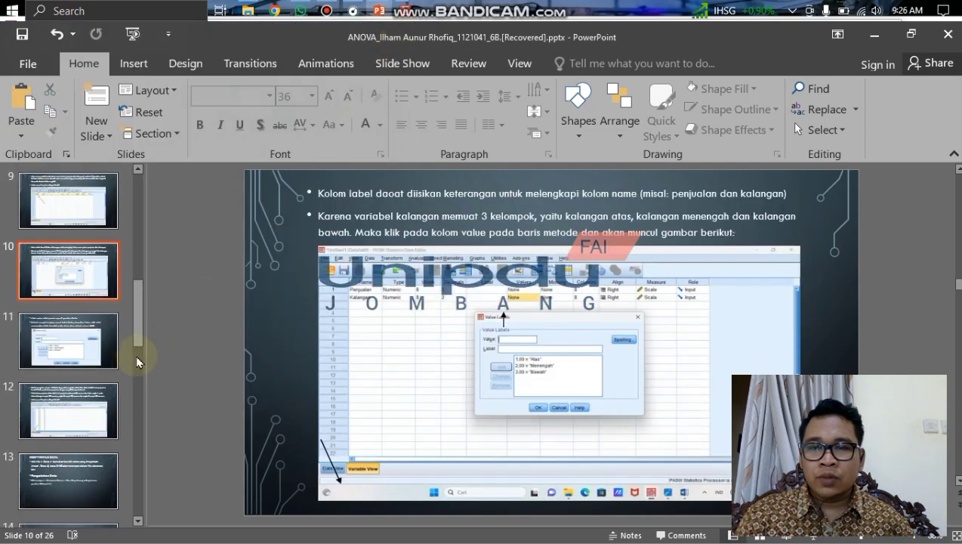
{"action": "scroll", "coordinate": [98, 451], "scroll_direction": "down", "scroll_amount": 2}
{"action": "scroll", "coordinate": [97, 453], "scroll_direction": "down", "scroll_amount": 10}
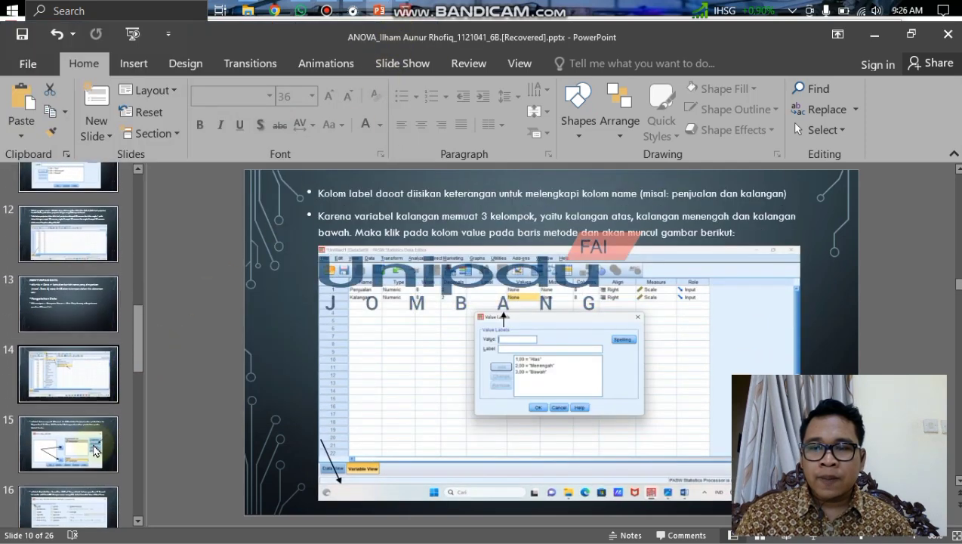
{"action": "scroll", "coordinate": [79, 445], "scroll_direction": "down", "scroll_amount": 2}
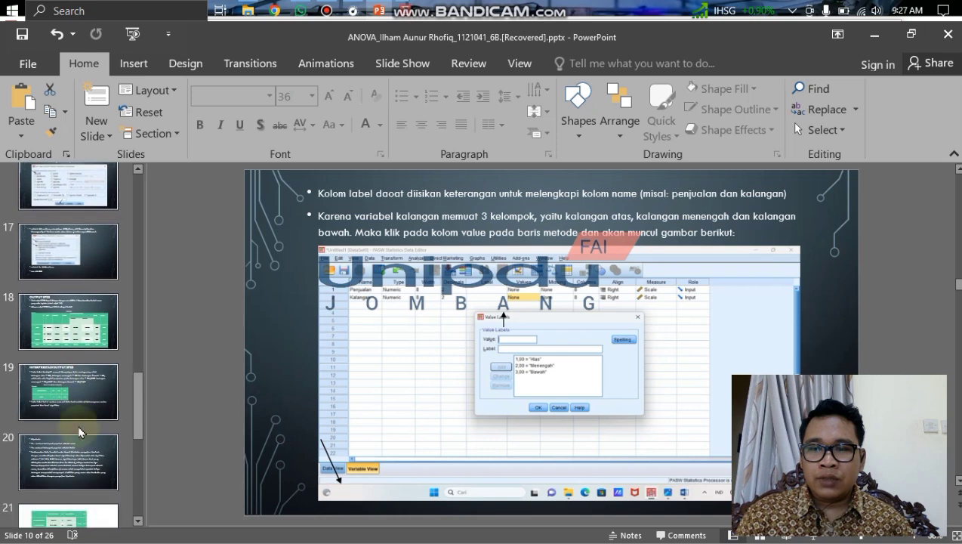
- Start the slide show from slide 17 and advance to the OUTPUT SPSS slide
{"action": "left_click", "coordinate": [69, 280]}
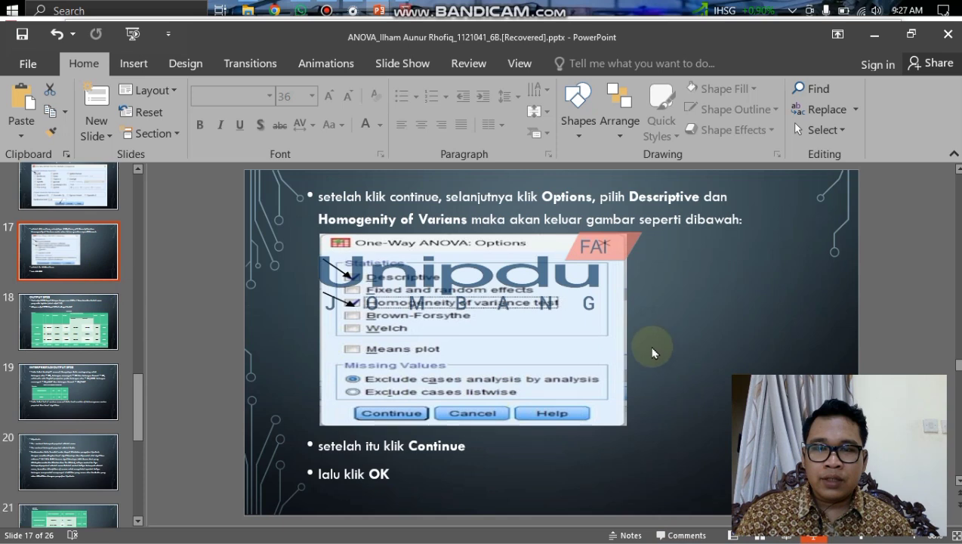
{"action": "key", "text": "shift+F5"}
{"action": "key", "text": "Right"}
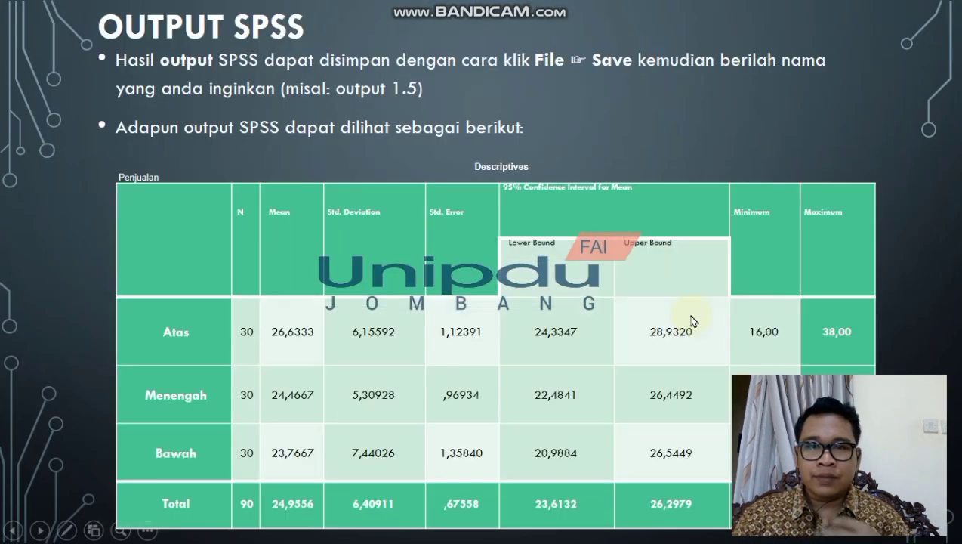